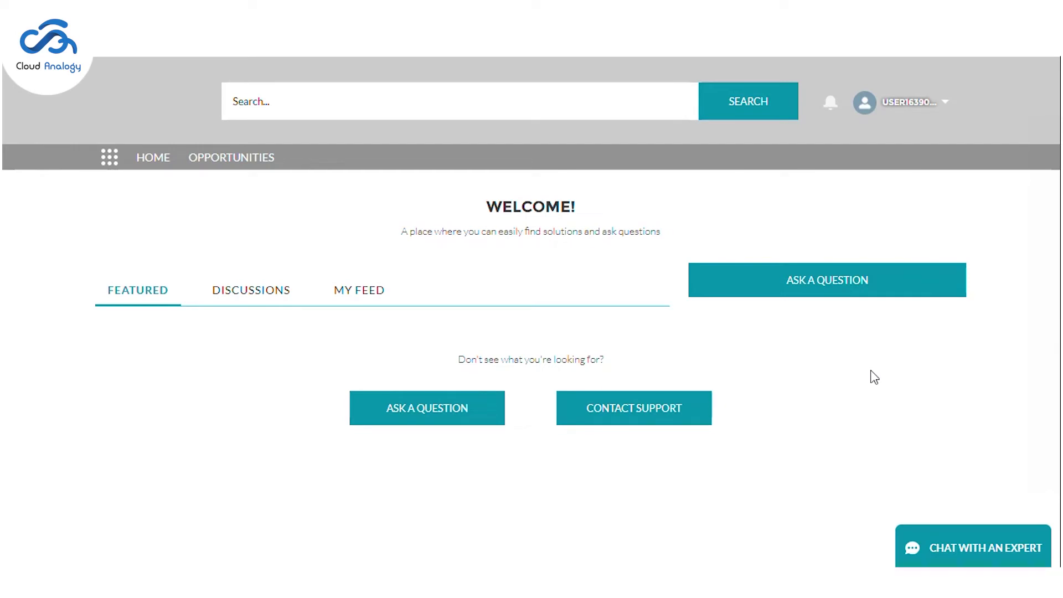
# Step: Start a chat with the Buddy support bot from the community home page
pyautogui.click(941, 548)
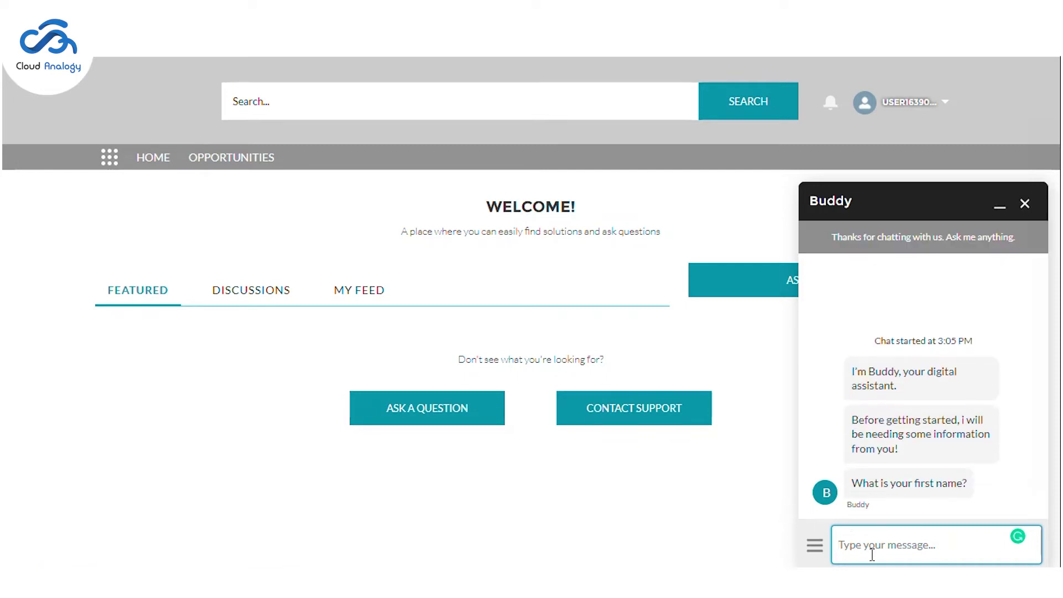
# Step: Send Buddy the contact's first name, last name and e-mail, then select the returned case number
pyautogui.write('LK')
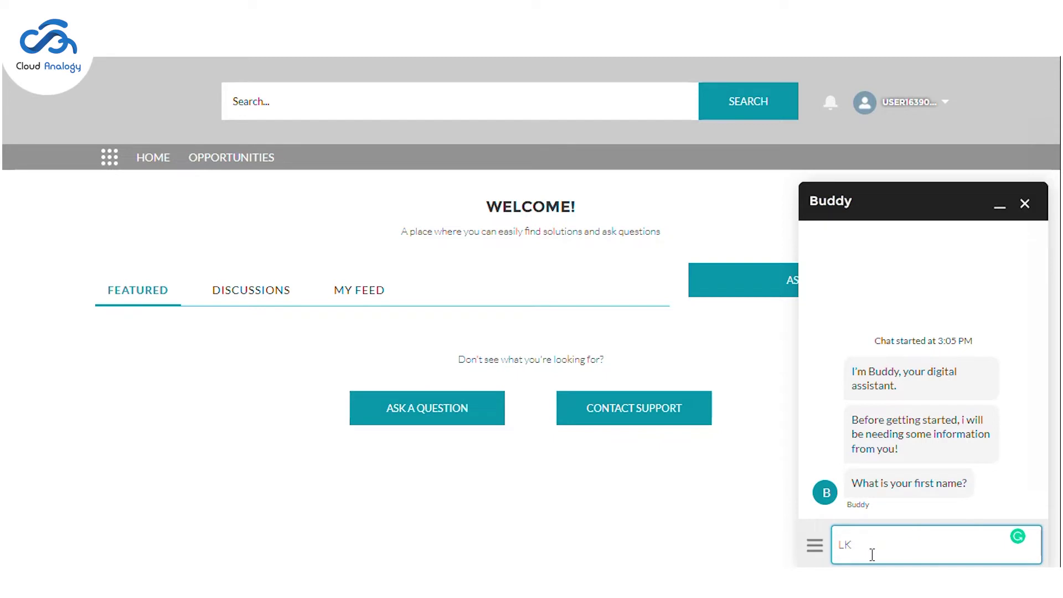
pyautogui.press('BackSpace')
pyautogui.press('BackSpace')
pyautogui.press('Return')
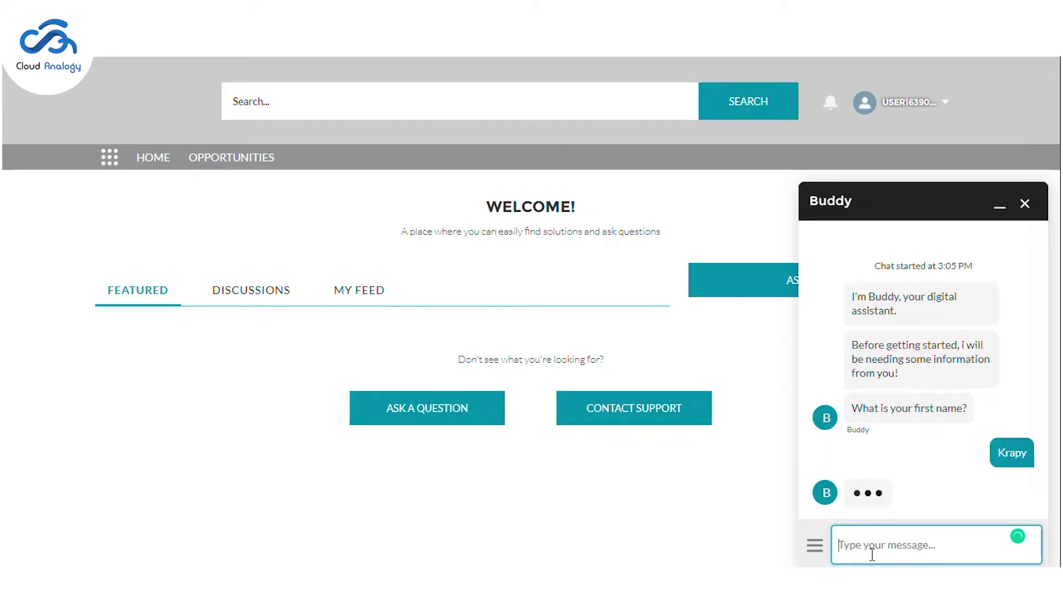
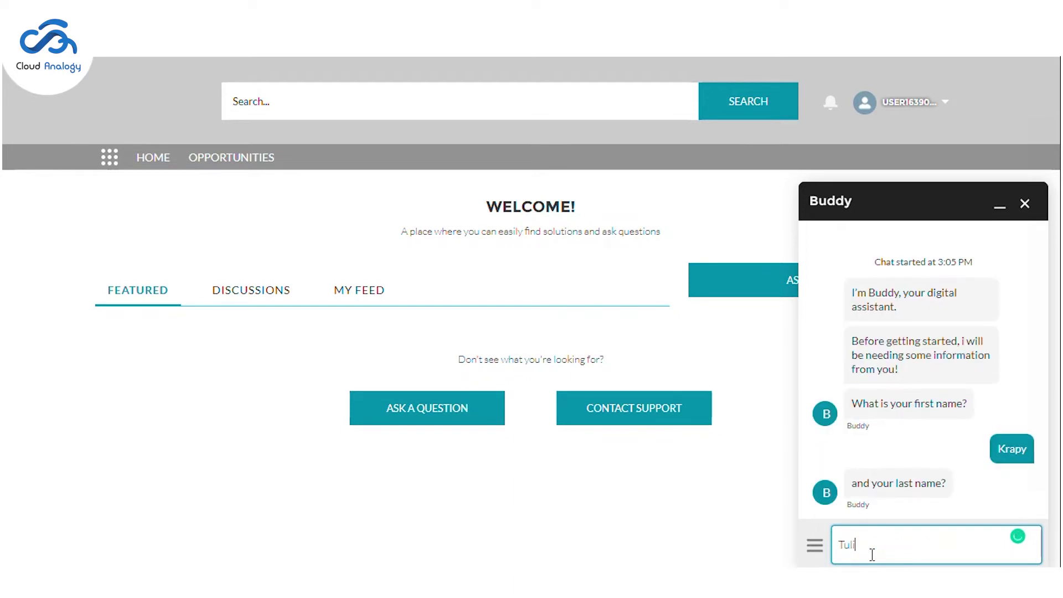
pyautogui.press('Return')
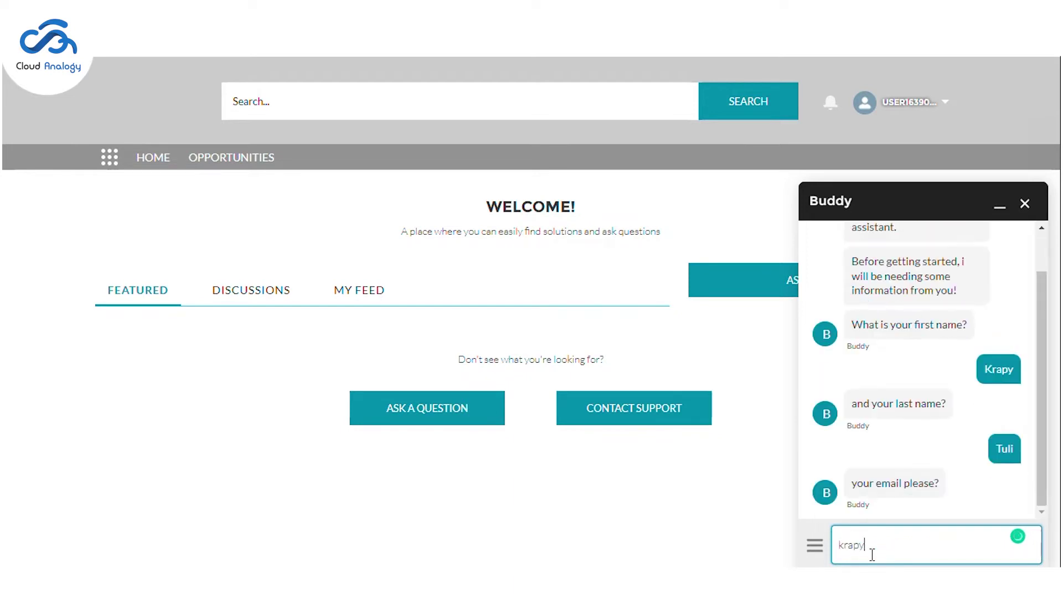
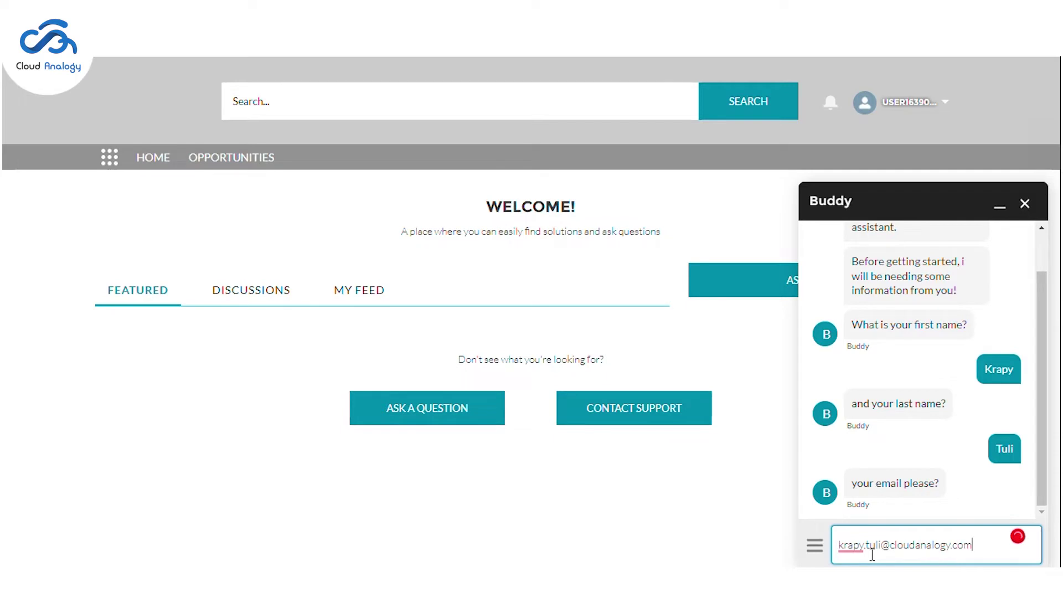
pyautogui.press('Return')
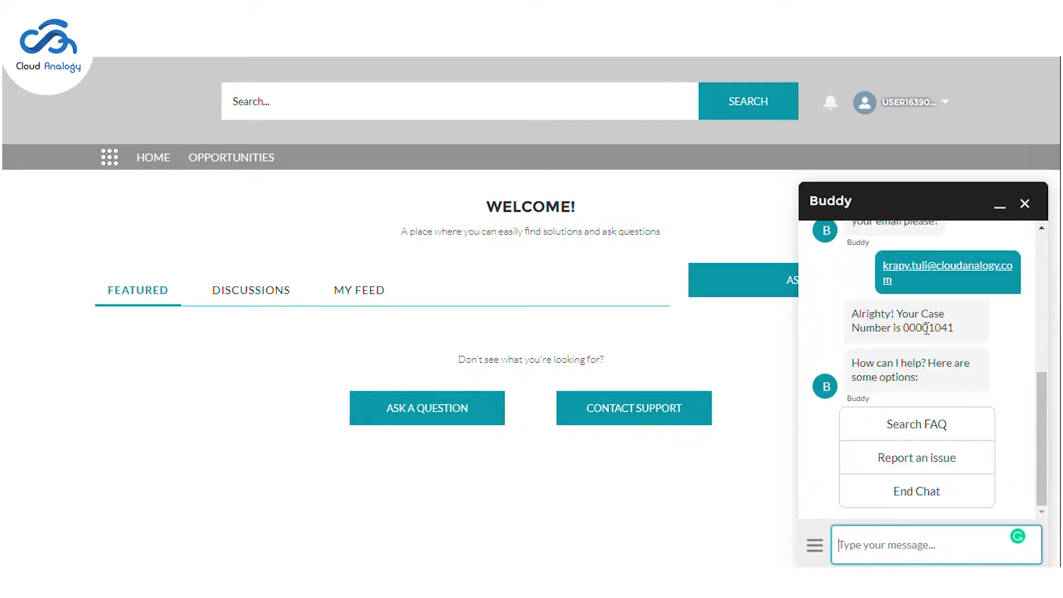
pyautogui.doubleClick(925, 327)
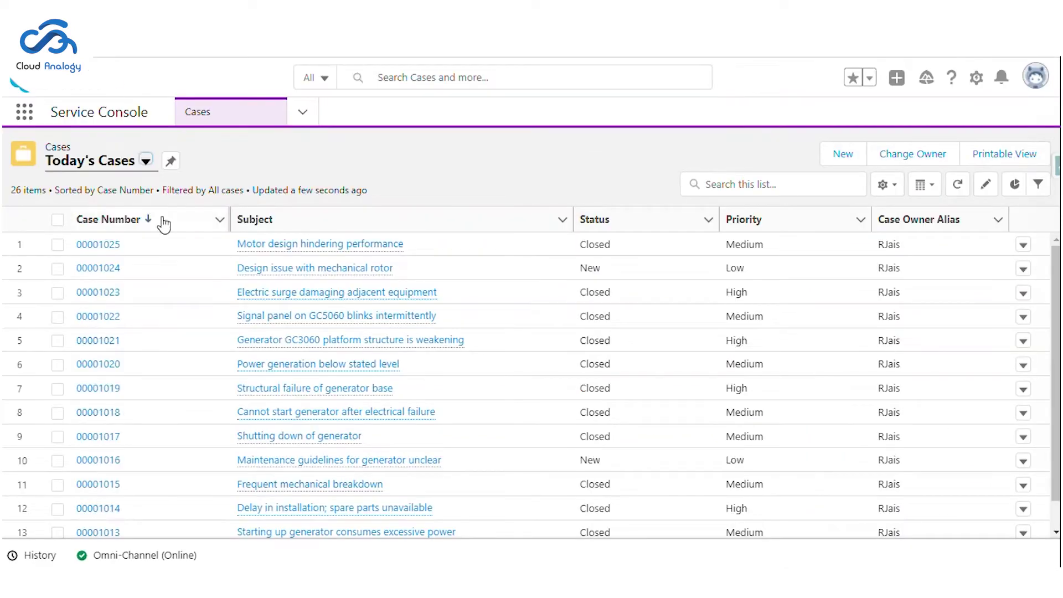
# Step: Refresh Today's Cases and review the new case's Details, showing status New and origin Web
pyautogui.click(956, 192)
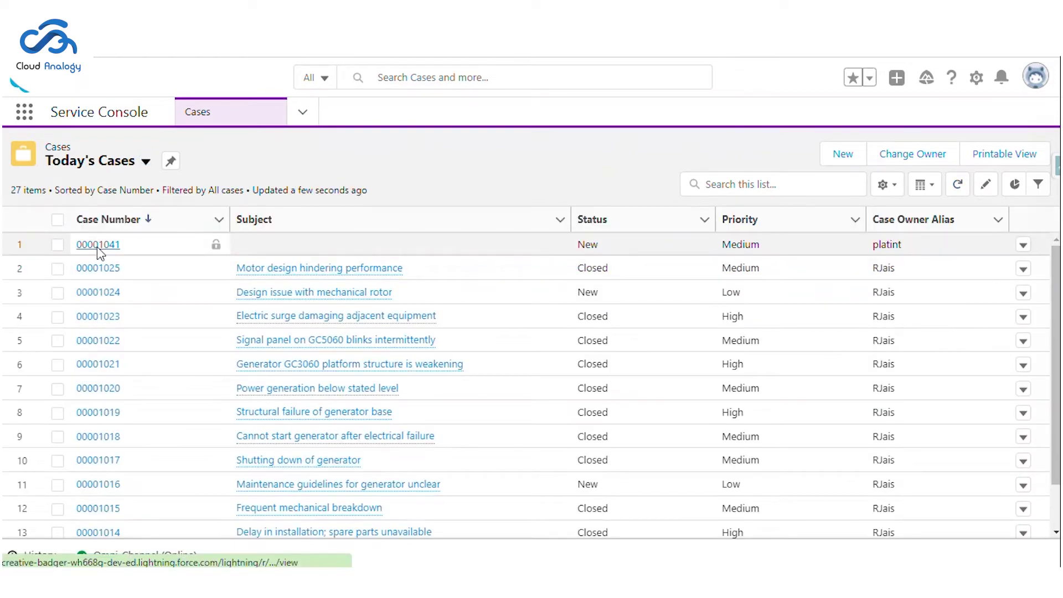
pyautogui.click(98, 245)
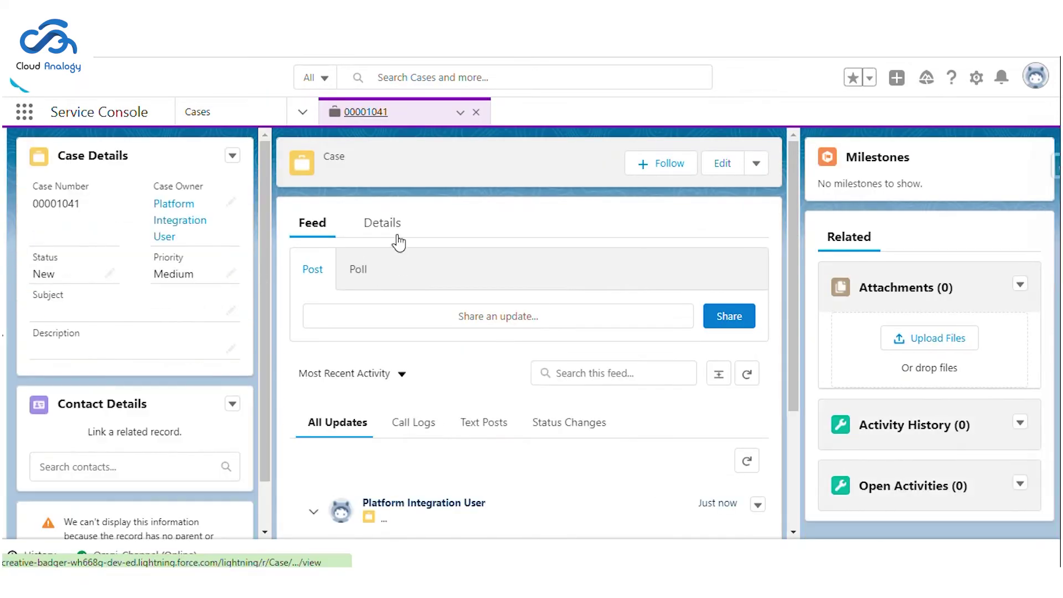
pyautogui.click(391, 228)
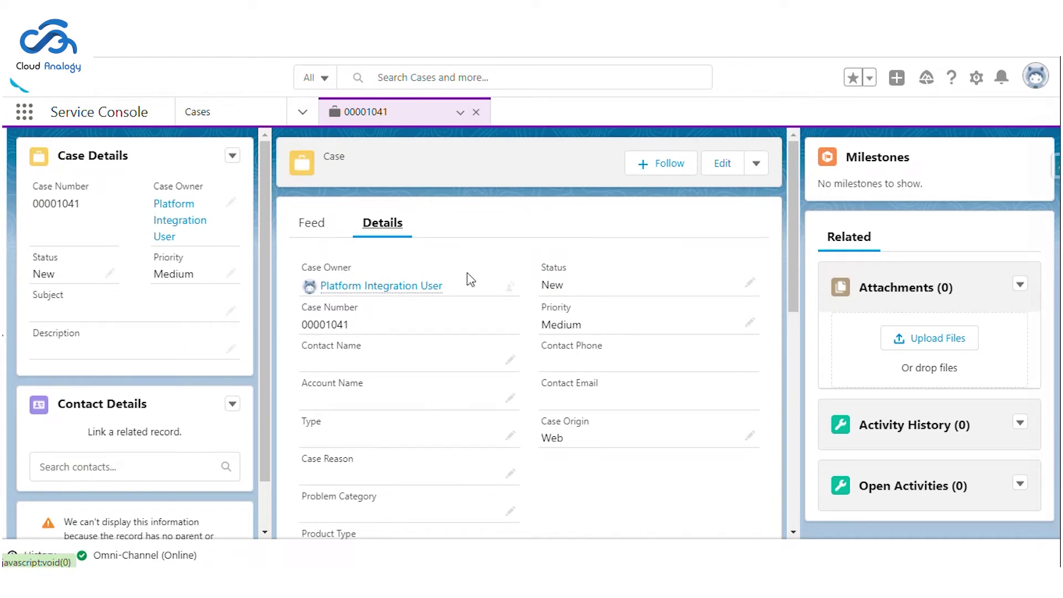
pyautogui.scroll(-6, 471, 280)
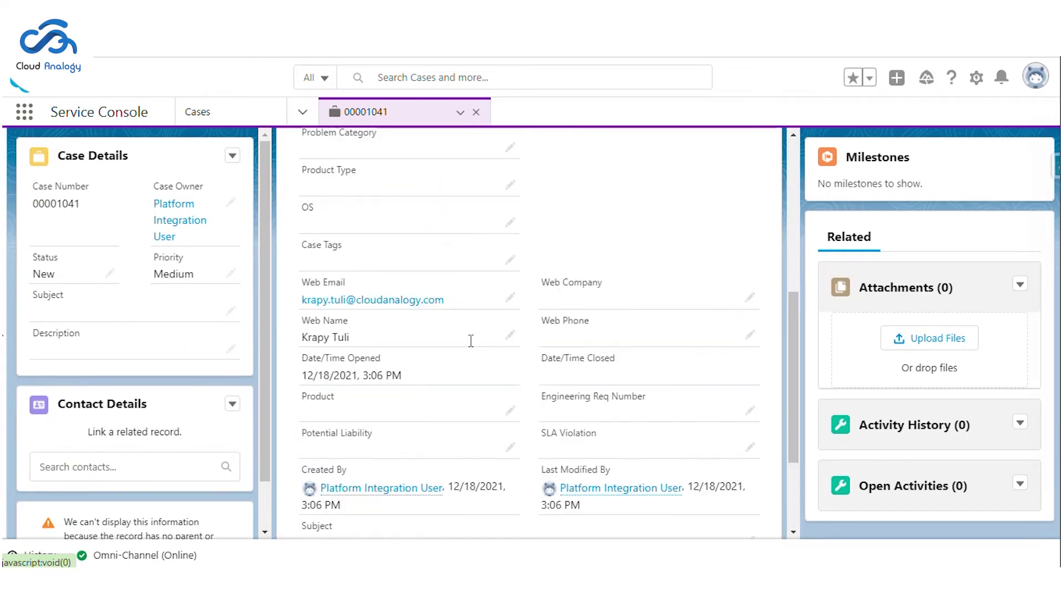
pyautogui.scroll(6, 498, 302)
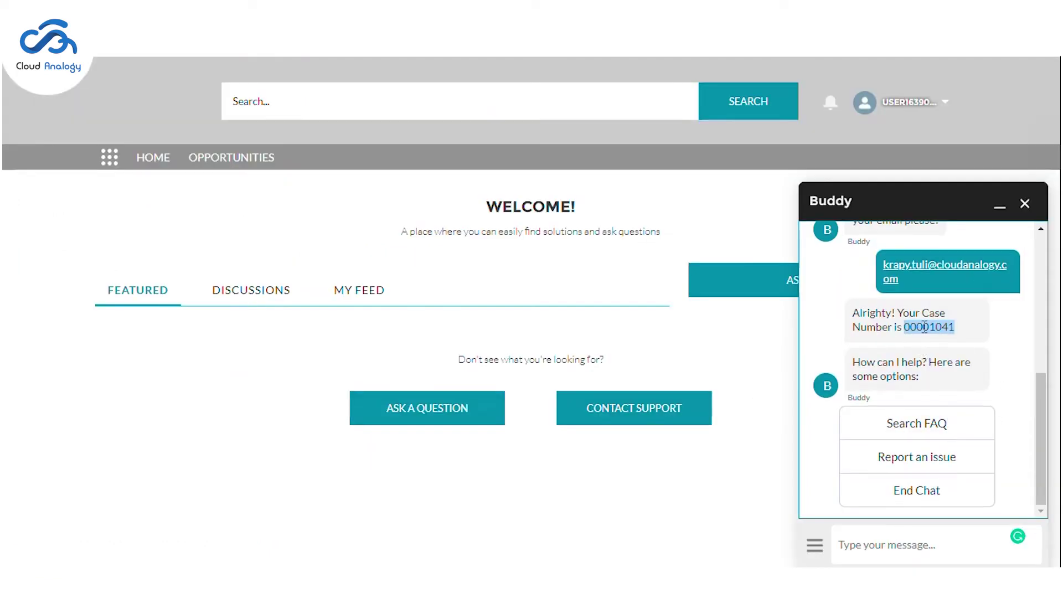
pyautogui.click(924, 327)
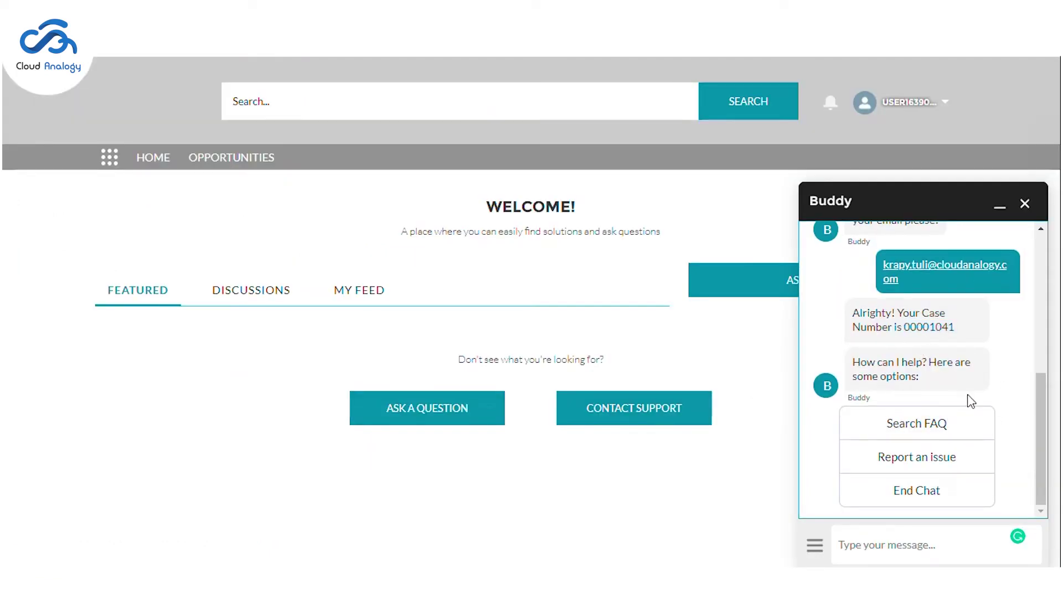
# Step: Choose Report an issue, confirm the case Subject reads Report an Issue, then pick camera setup problems
pyautogui.click(954, 465)
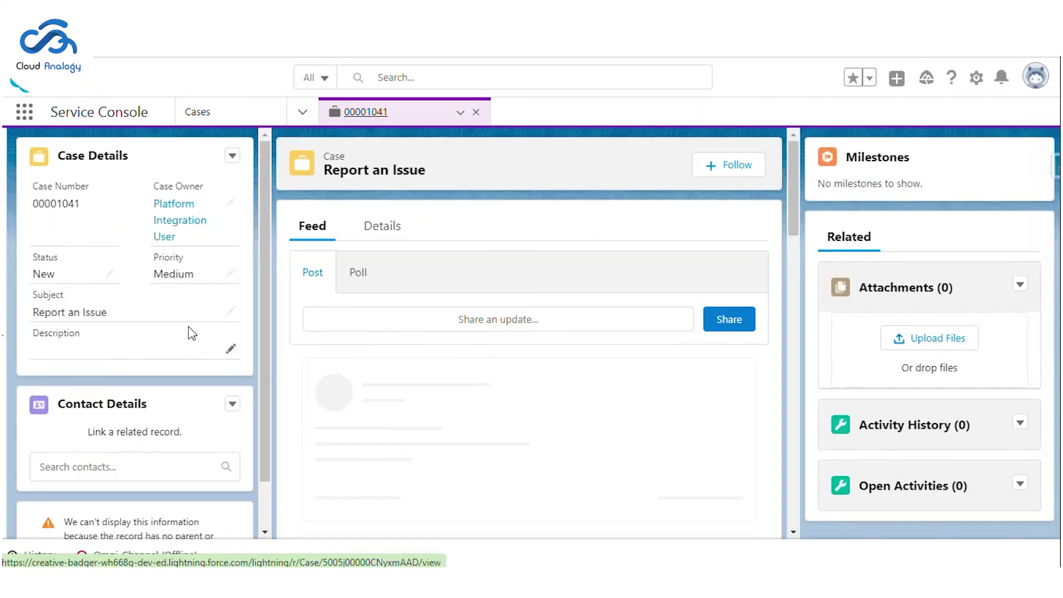
pyautogui.click(400, 226)
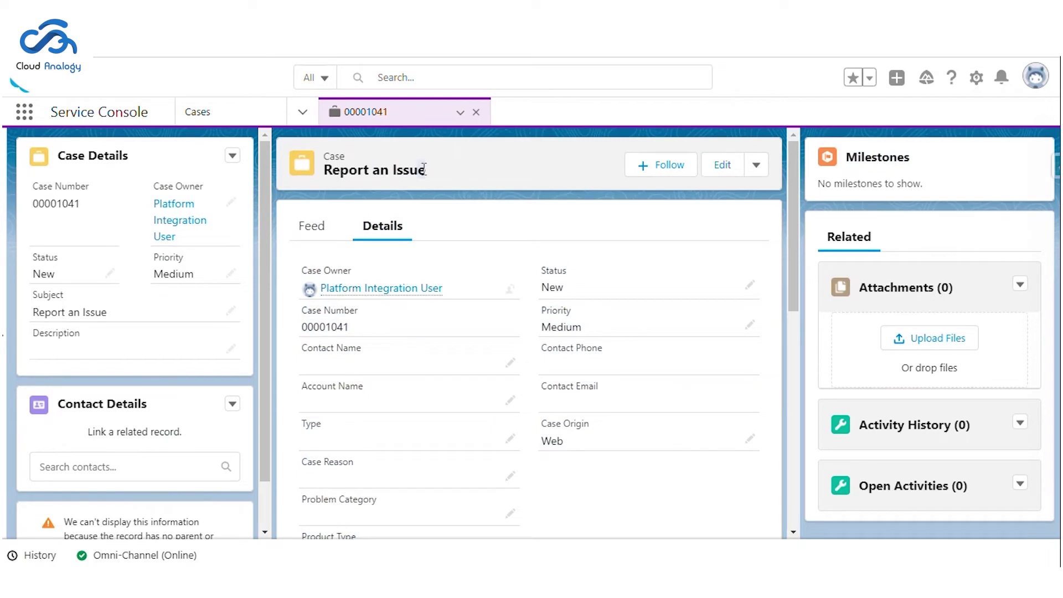
pyautogui.moveTo(423, 169); pyautogui.dragTo(329, 176)
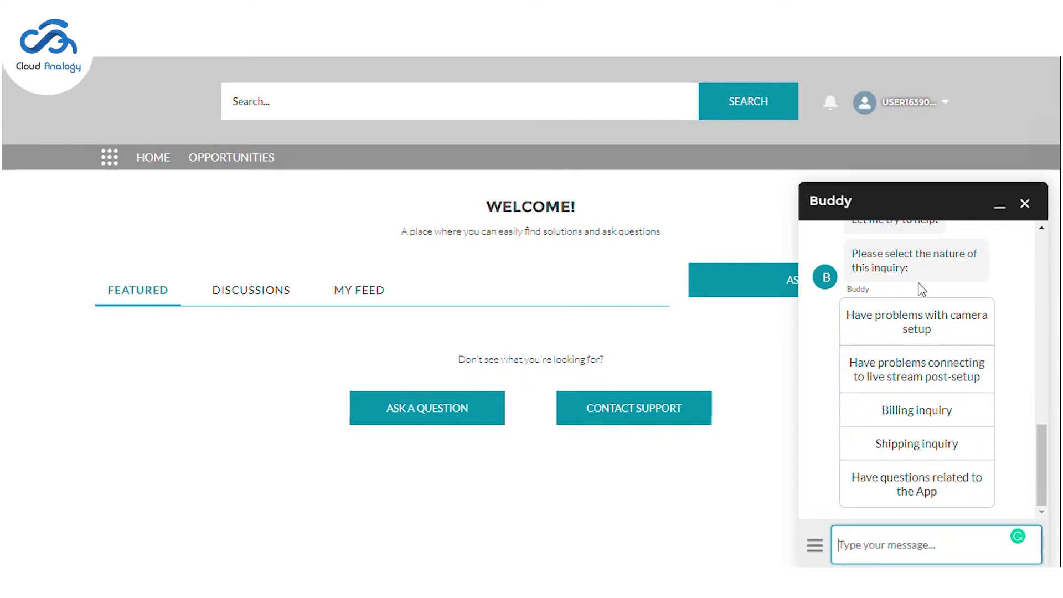
pyautogui.click(920, 334)
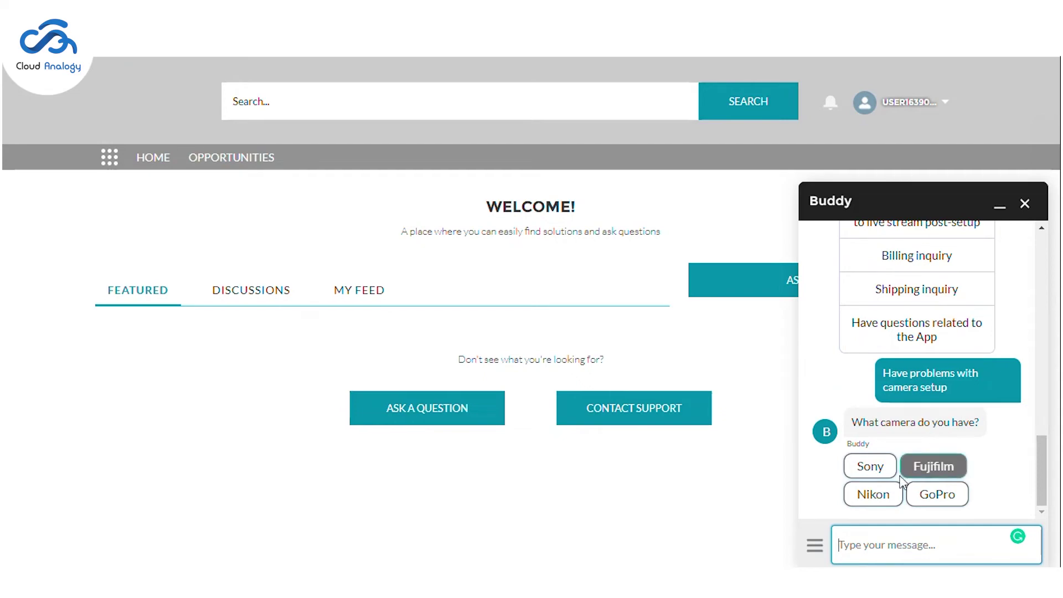
# Step: Tell Buddy the camera is a Sony and the phone runs iOS, checking Problem Category is Setup
pyautogui.click(868, 467)
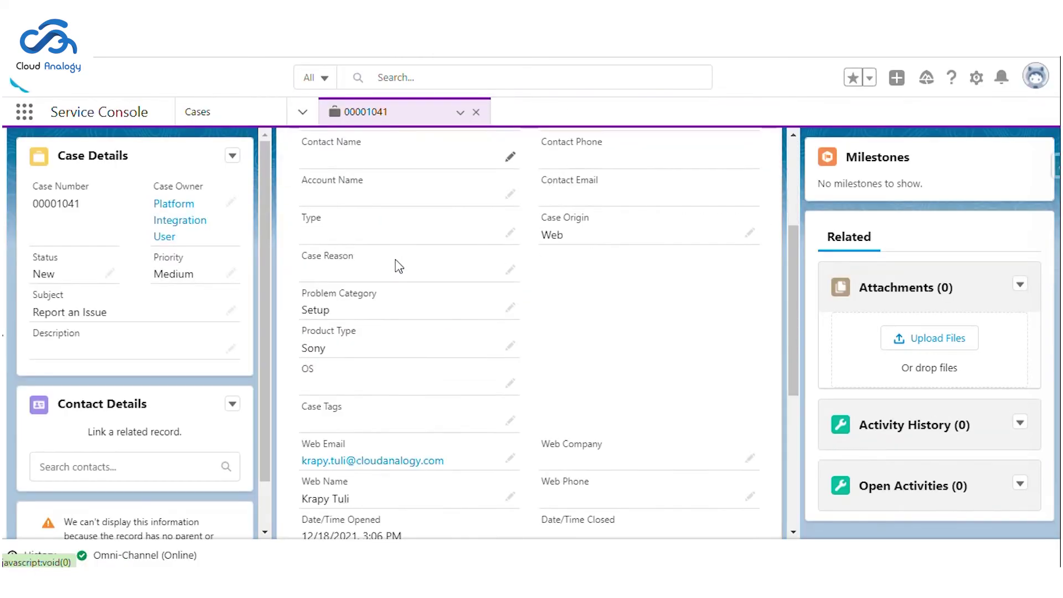
pyautogui.moveTo(302, 264); pyautogui.dragTo(380, 266)
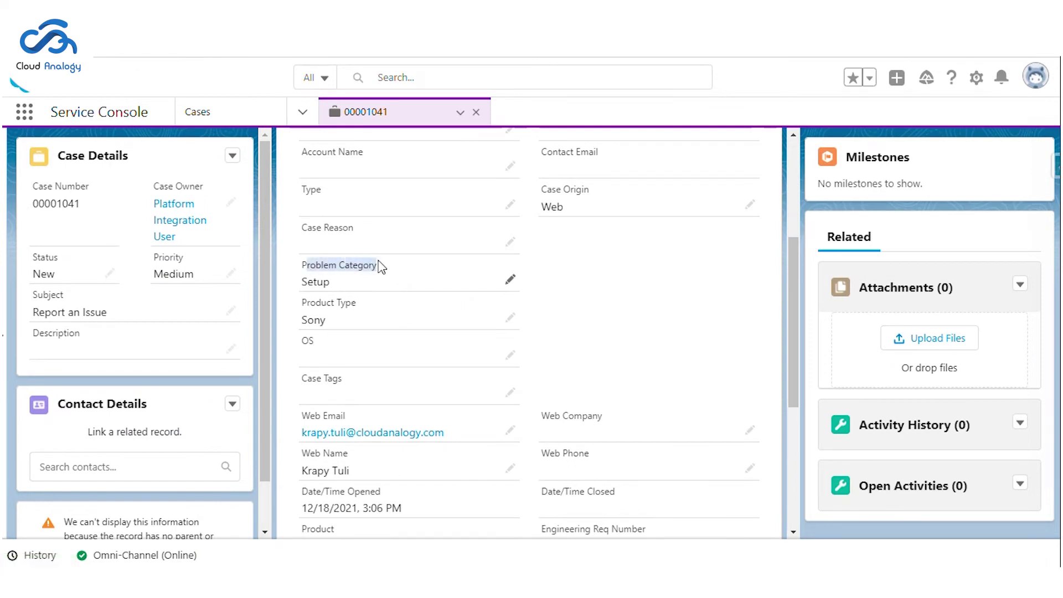
pyautogui.moveTo(304, 282); pyautogui.dragTo(306, 320)
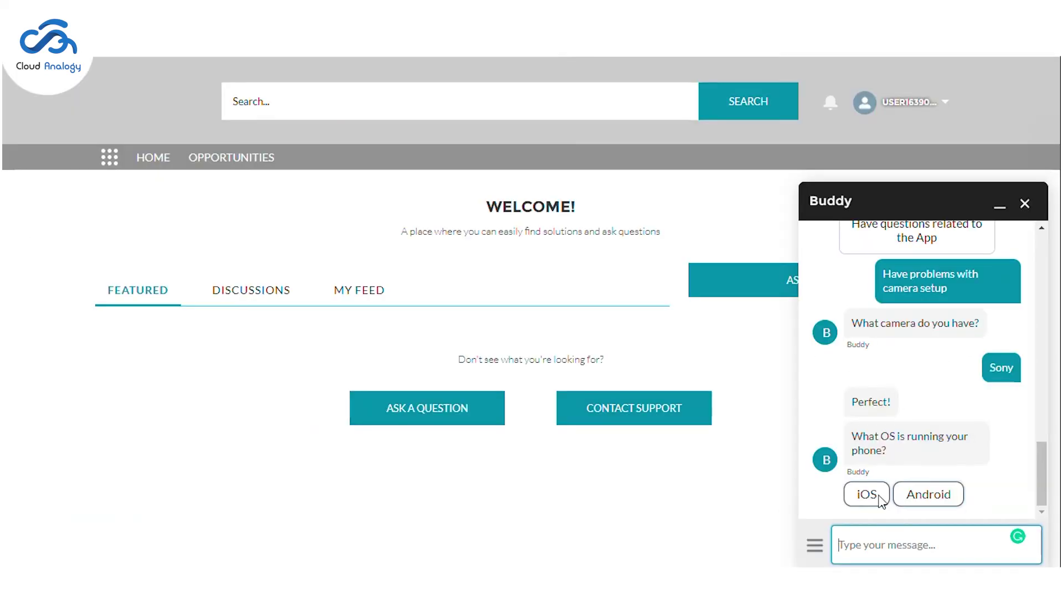
pyautogui.click(867, 495)
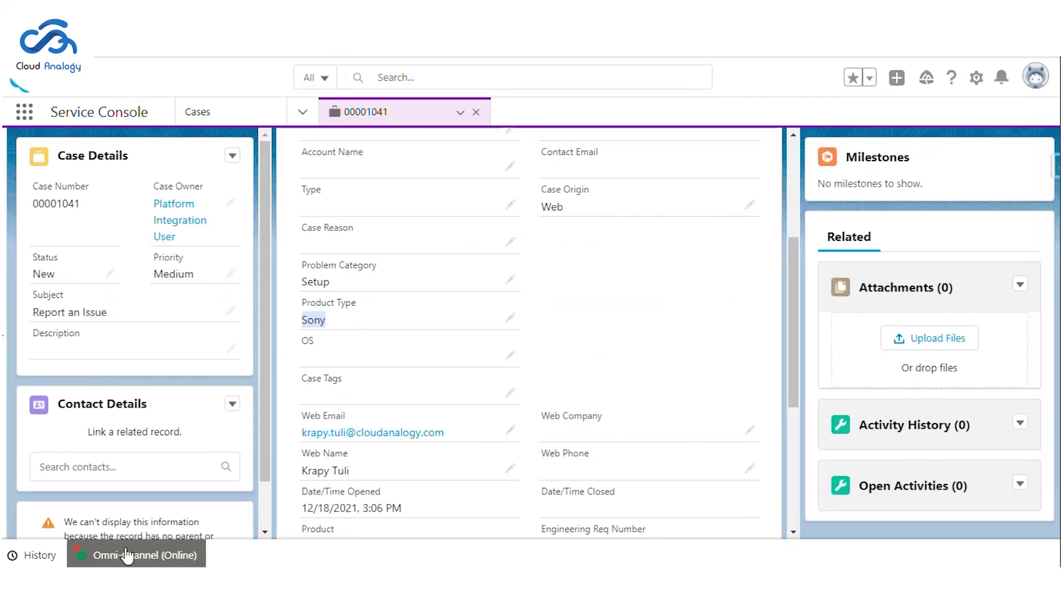
# Step: Accept the incoming chat transfer 00000037 from the Omni-Channel panel
pyautogui.click(123, 557)
pyautogui.moveTo(215, 332)
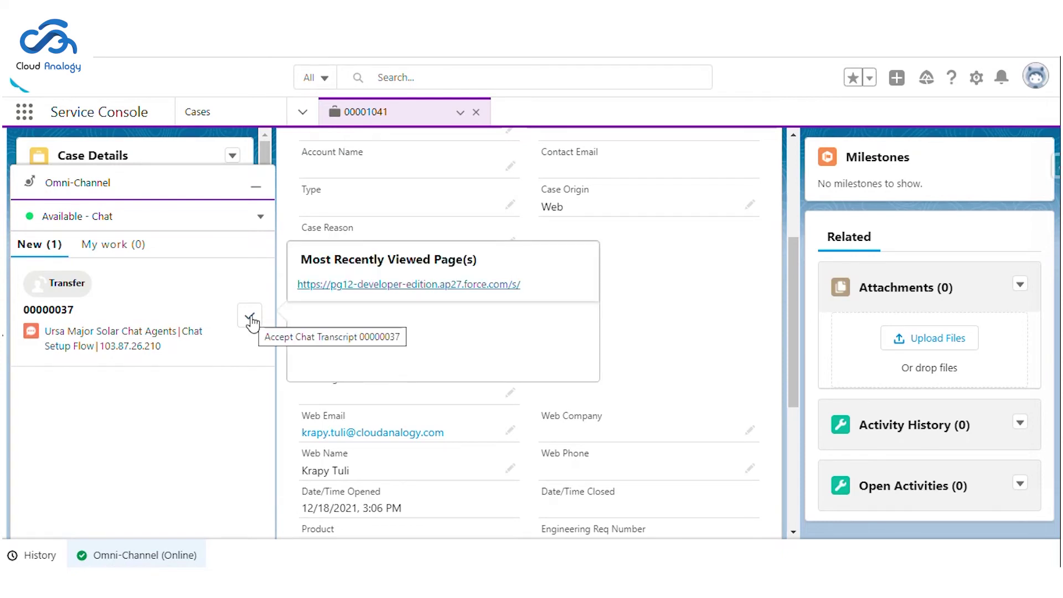
pyautogui.click(251, 320)
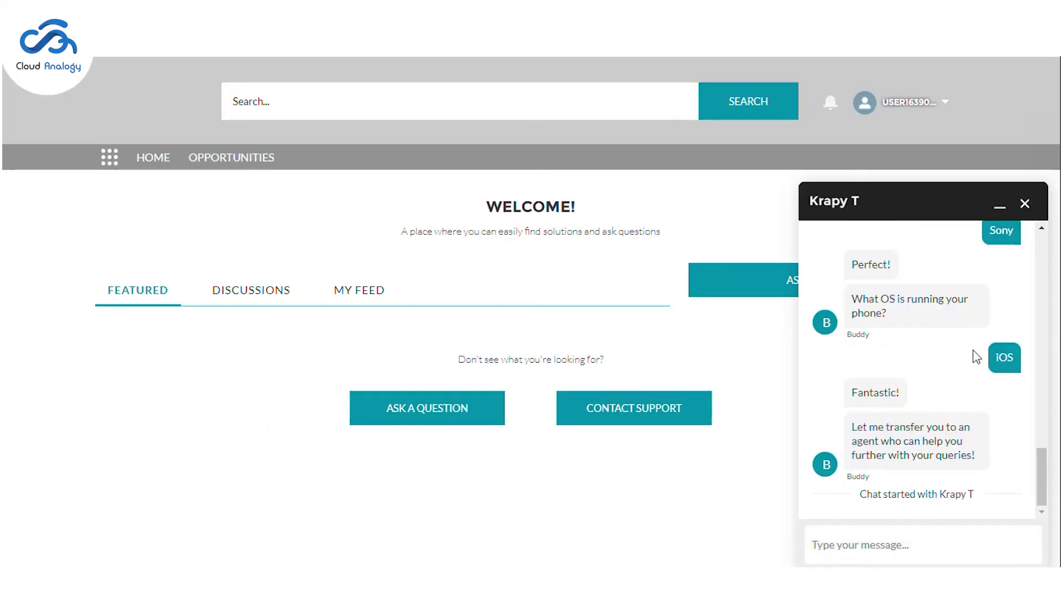
# Step: End and close the customer chat, then close the transcript and case 00001041 console tabs
pyautogui.click(1024, 203)
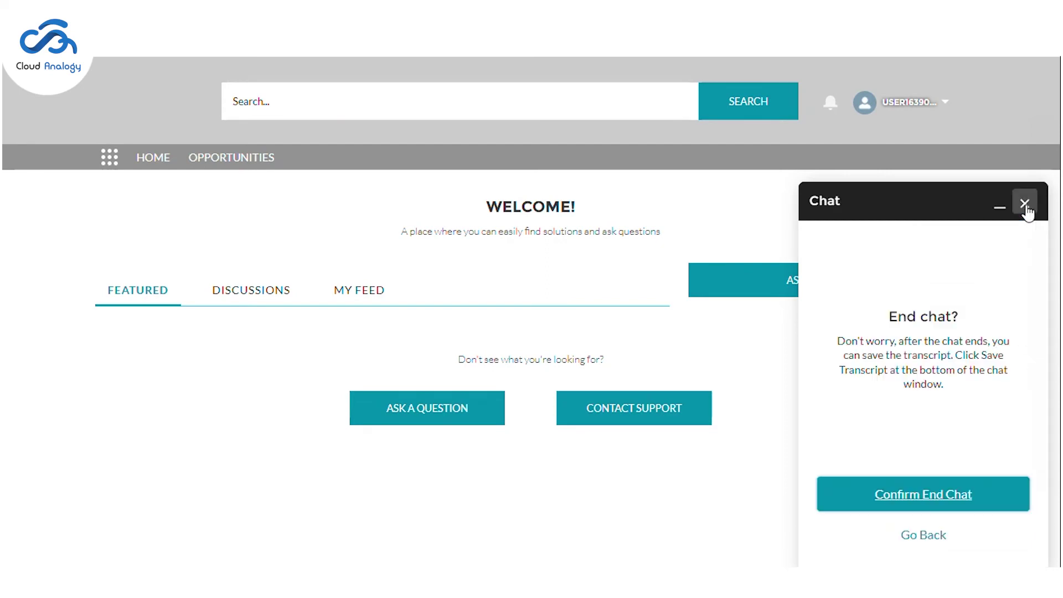
pyautogui.click(951, 503)
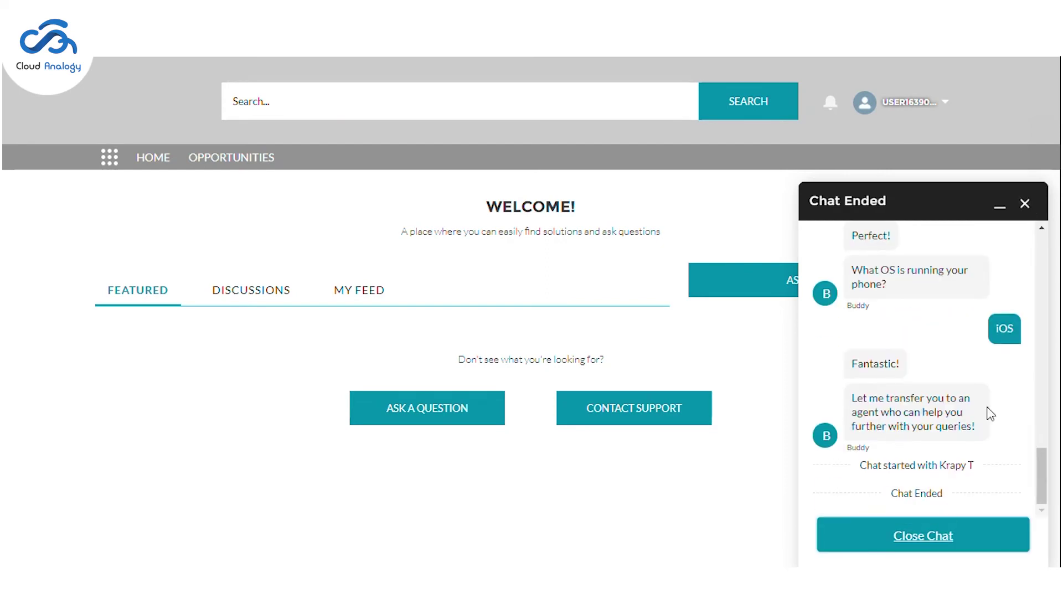
pyautogui.click(948, 546)
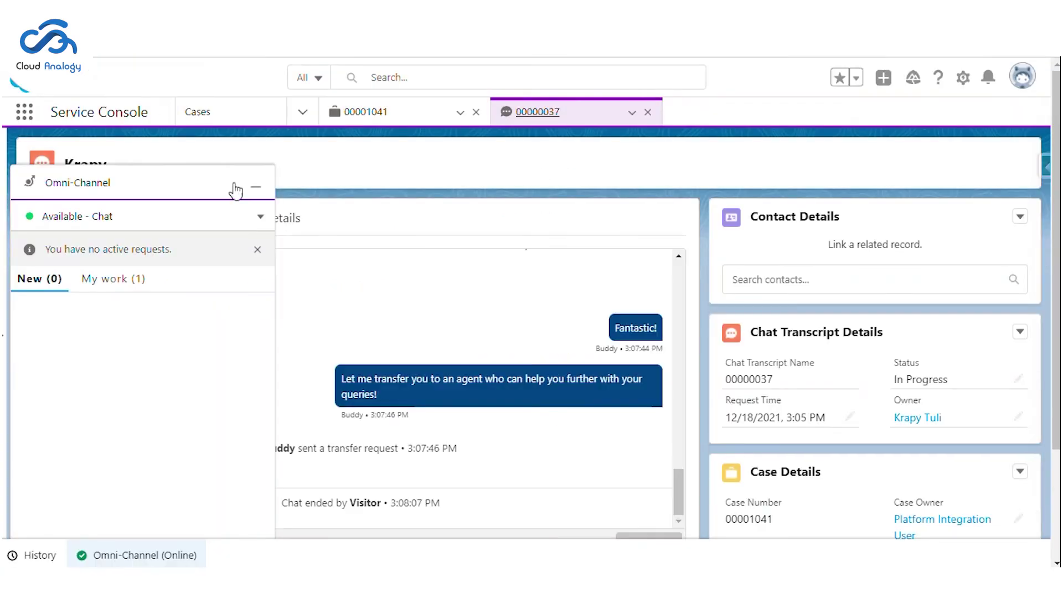
pyautogui.click(238, 183)
pyautogui.click(648, 112)
pyautogui.click(475, 112)
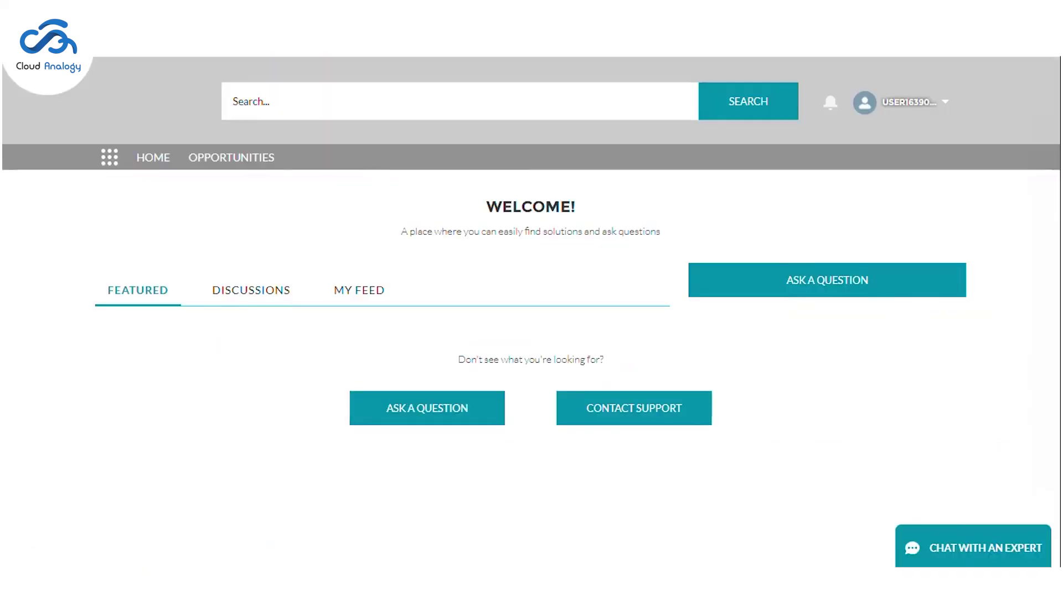
# Step: Start a new expert chat and send the contact's first name, last name and e-mail
pyautogui.click(967, 545)
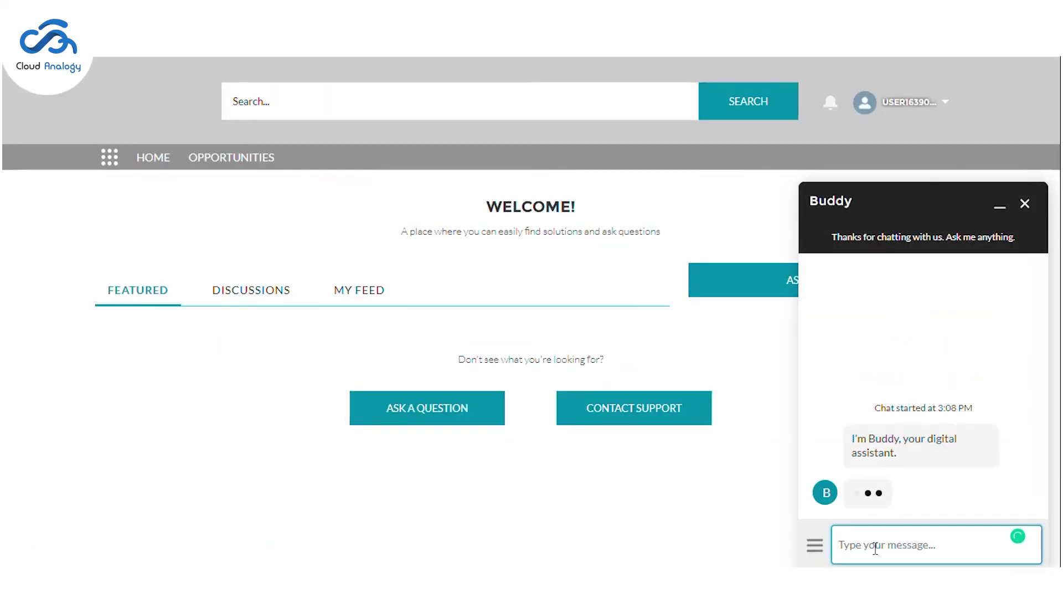
pyautogui.press('Return')
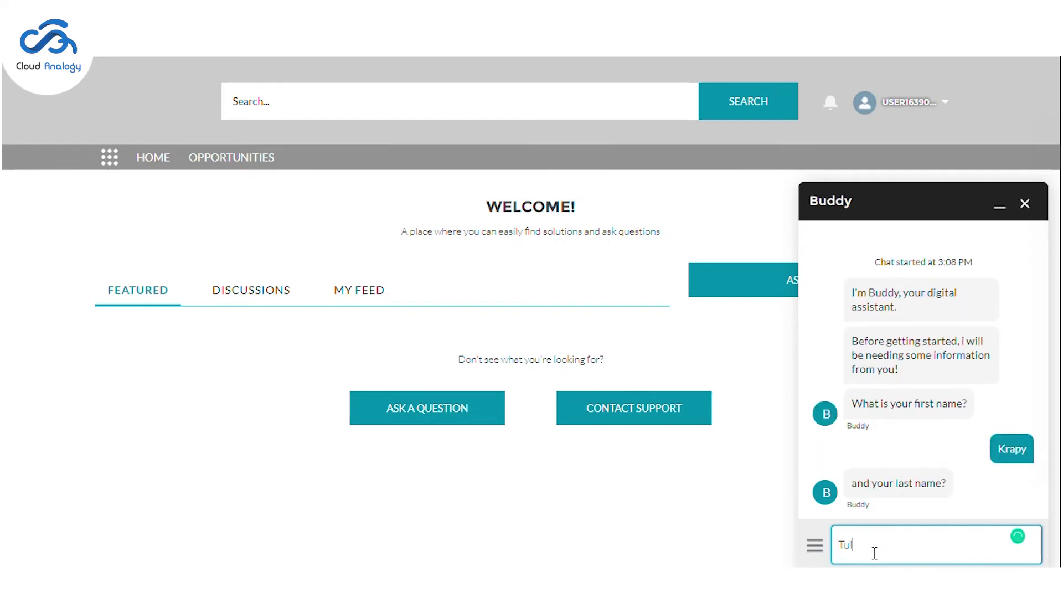
pyautogui.press('Return')
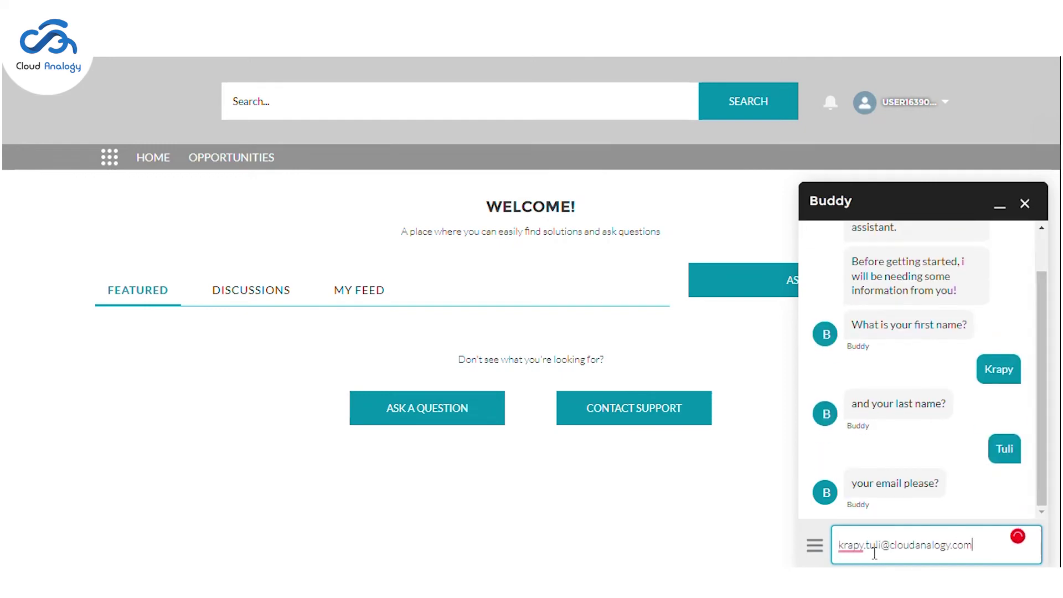
pyautogui.press('Return')
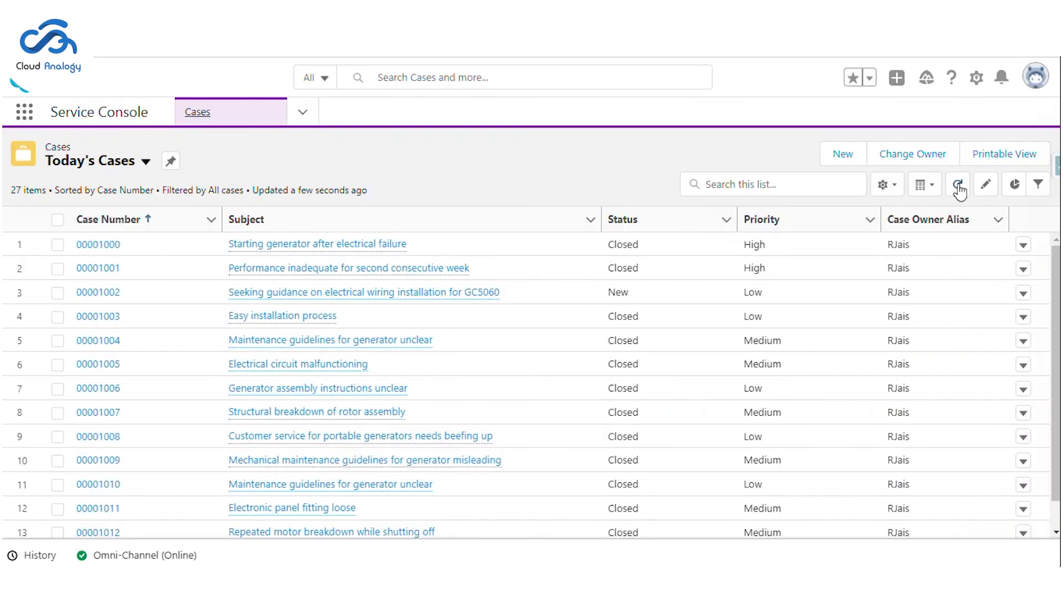
# Step: Refresh Today's Cases sorted by Case Number, open the new case, and choose Search FAQ
pyautogui.click(957, 184)
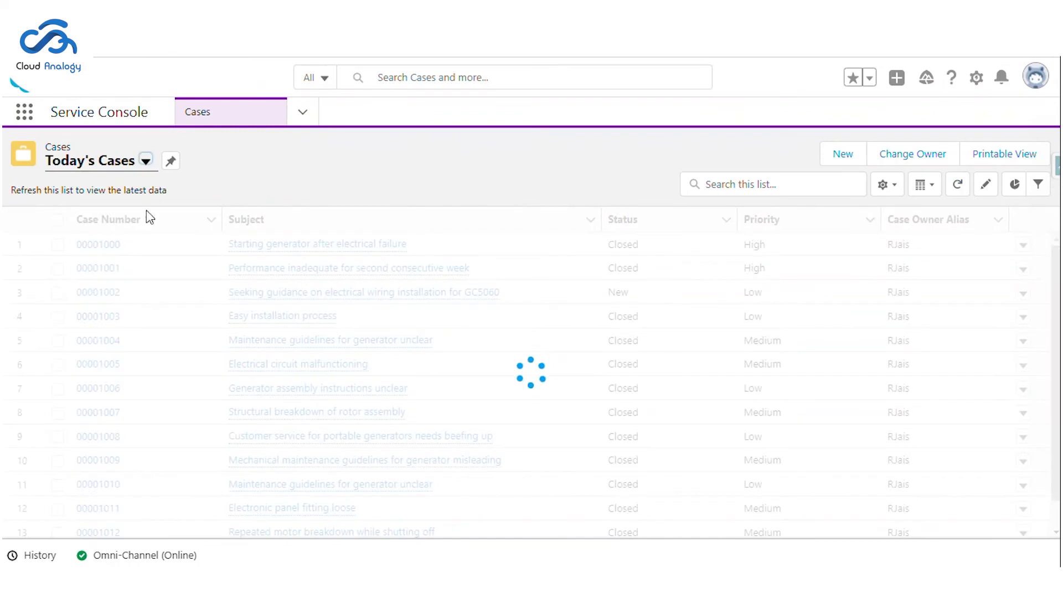
pyautogui.click(144, 221)
pyautogui.click(112, 251)
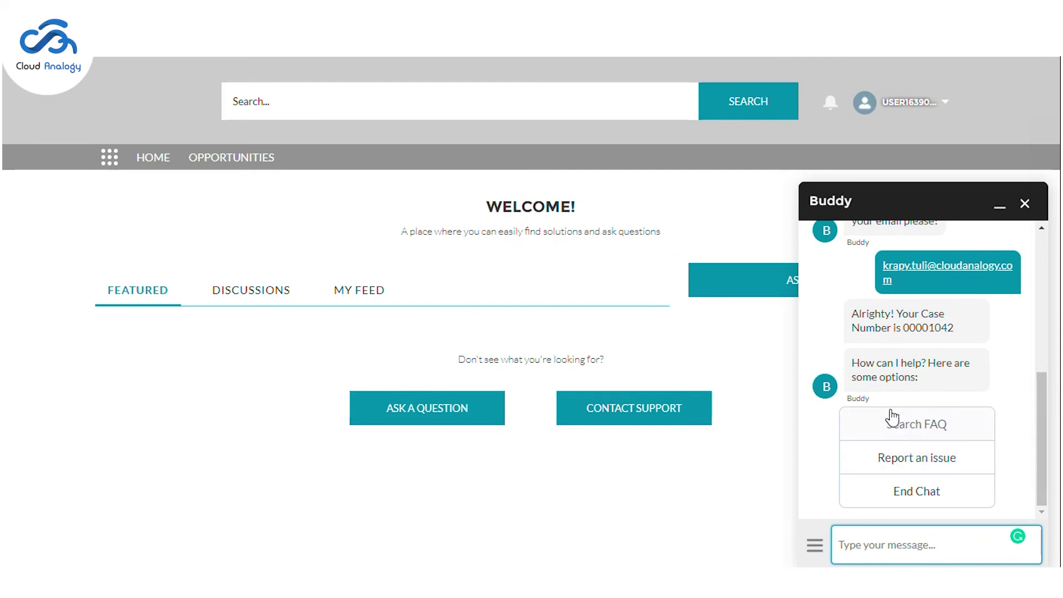
pyautogui.click(892, 433)
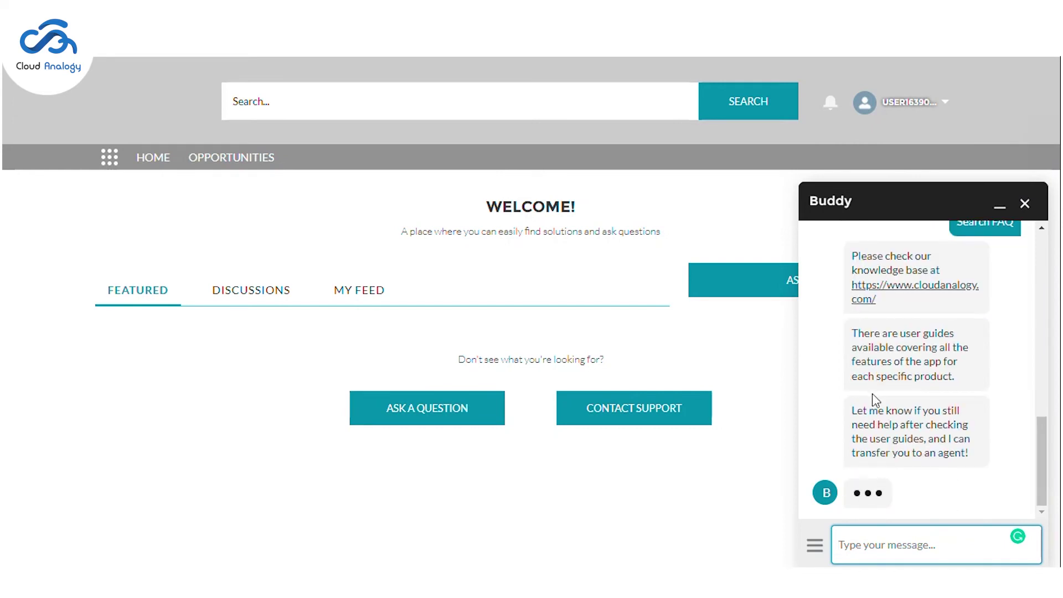
# Step: Review the bot's knowledge-base link and its offer to transfer to an agent
pyautogui.scroll(3, 886, 398)
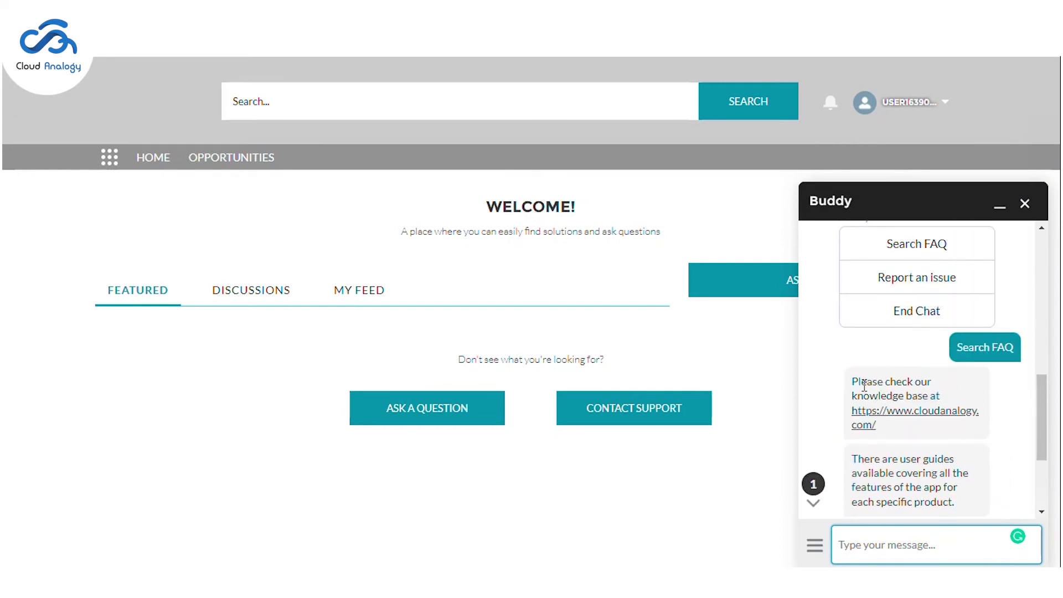
pyautogui.moveTo(855, 383); pyautogui.dragTo(902, 439)
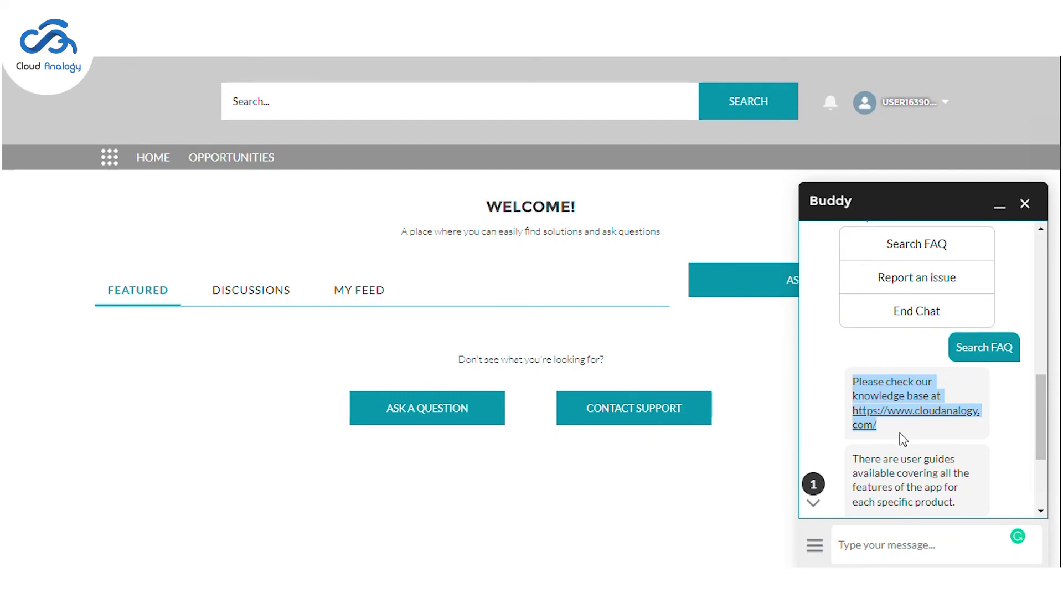
pyautogui.click(903, 439)
pyautogui.scroll(-5, 902, 439)
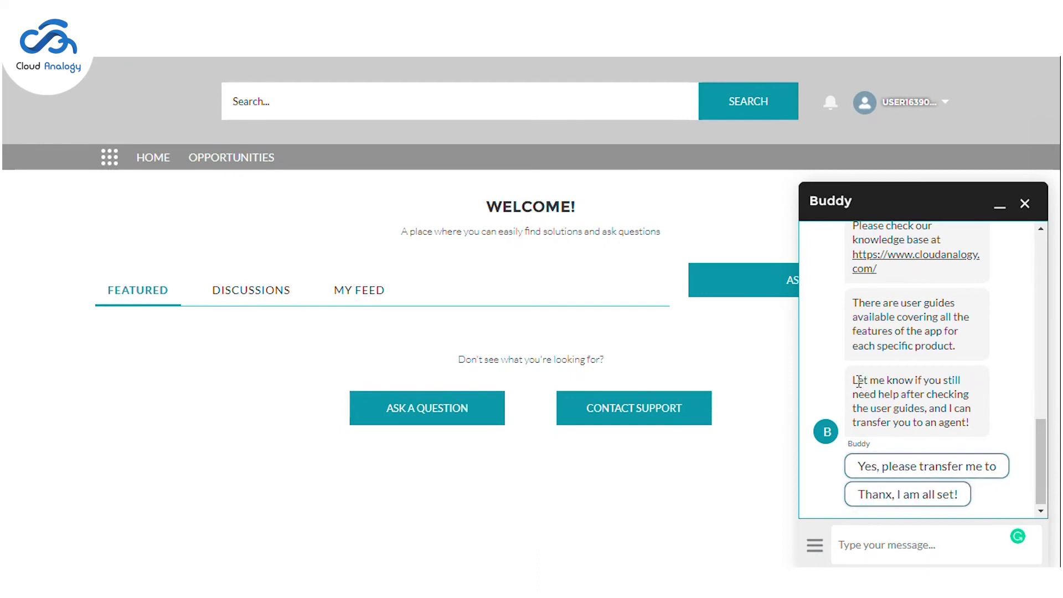
pyautogui.moveTo(858, 381); pyautogui.dragTo(936, 421)
pyautogui.click(936, 422)
# Step: Reply 'Thanx, I am all set!' and 'No - I'm all set for now' to finish the chat
pyautogui.click(816, 555)
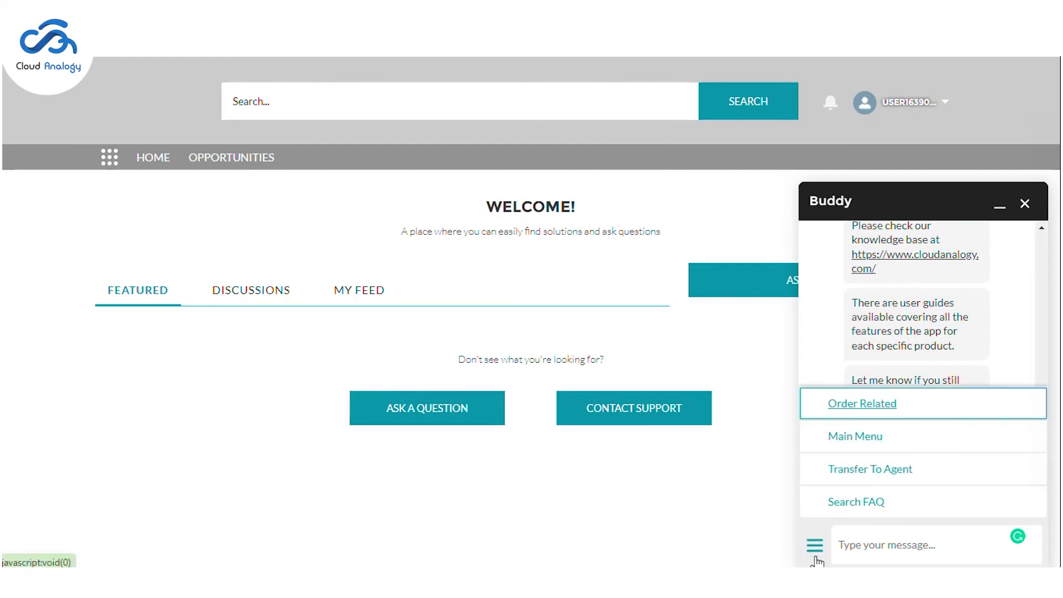
pyautogui.click(883, 325)
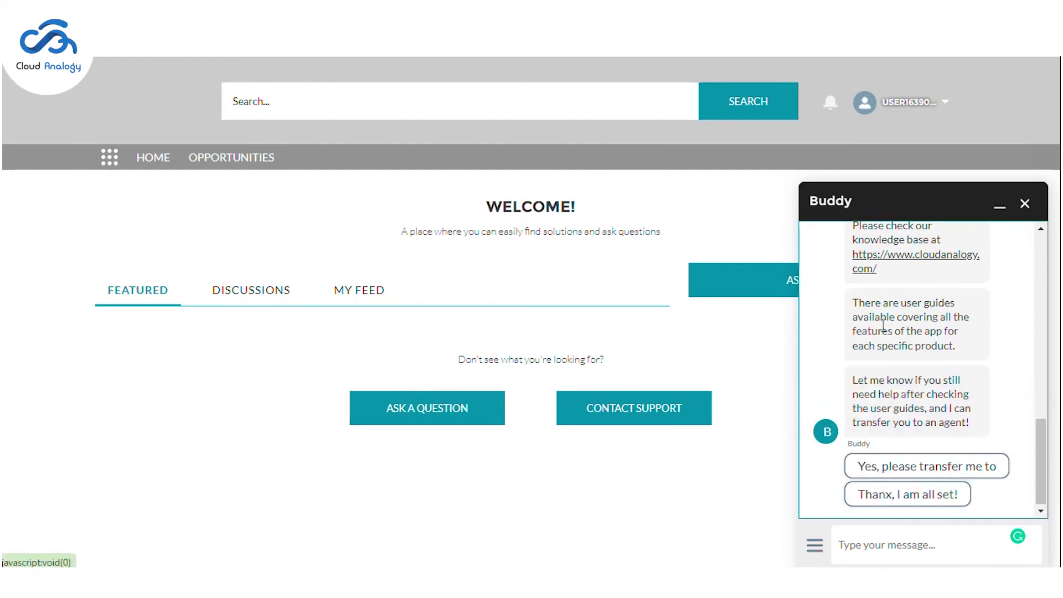
pyautogui.click(885, 505)
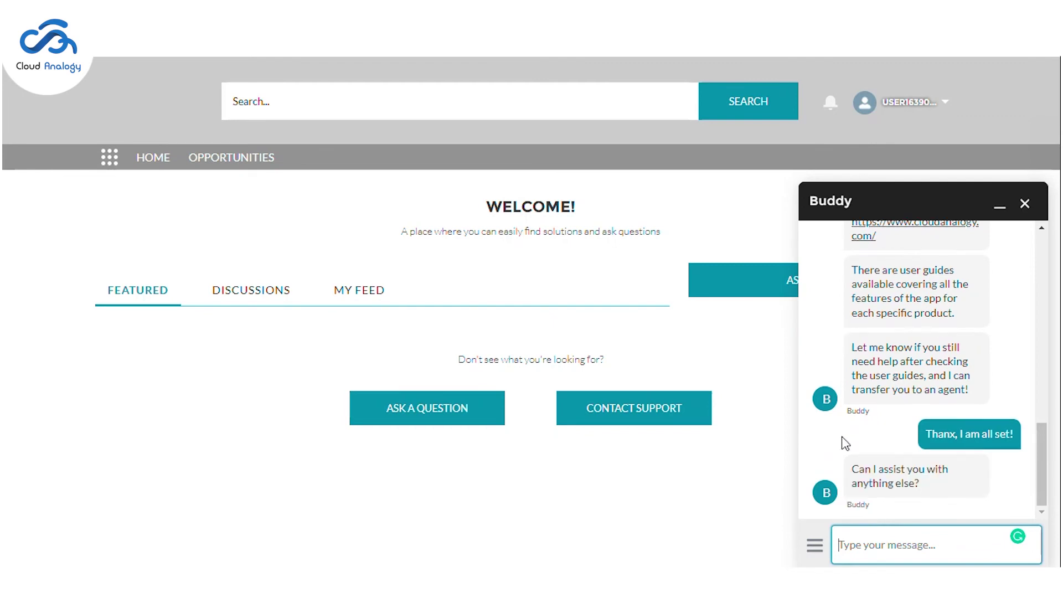
pyautogui.click(916, 499)
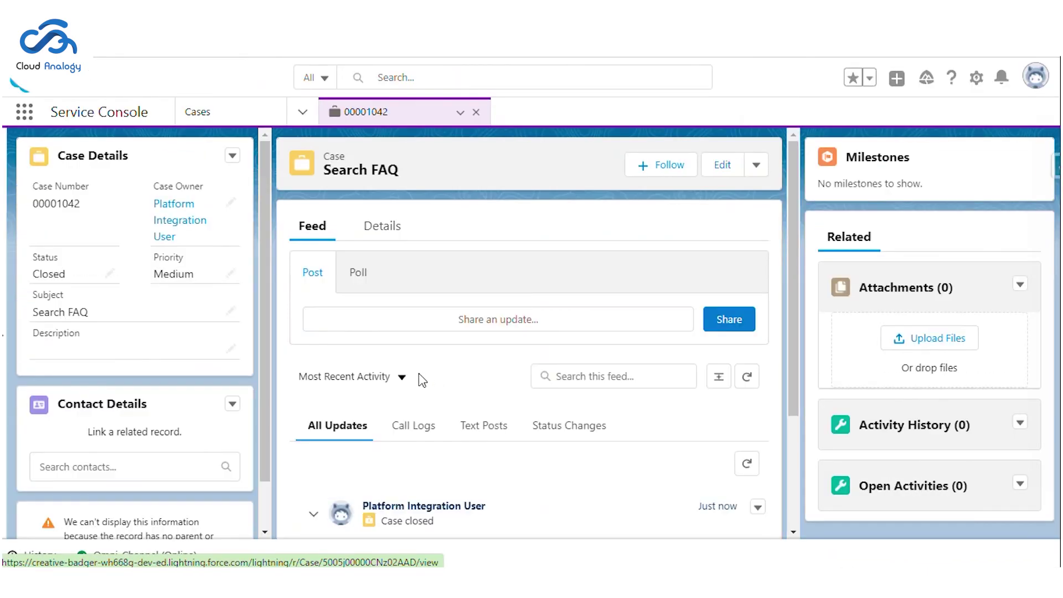
# Step: Highlight the Closed Status value on case 00001042's details
pyautogui.moveTo(31, 275); pyautogui.dragTo(64, 279)
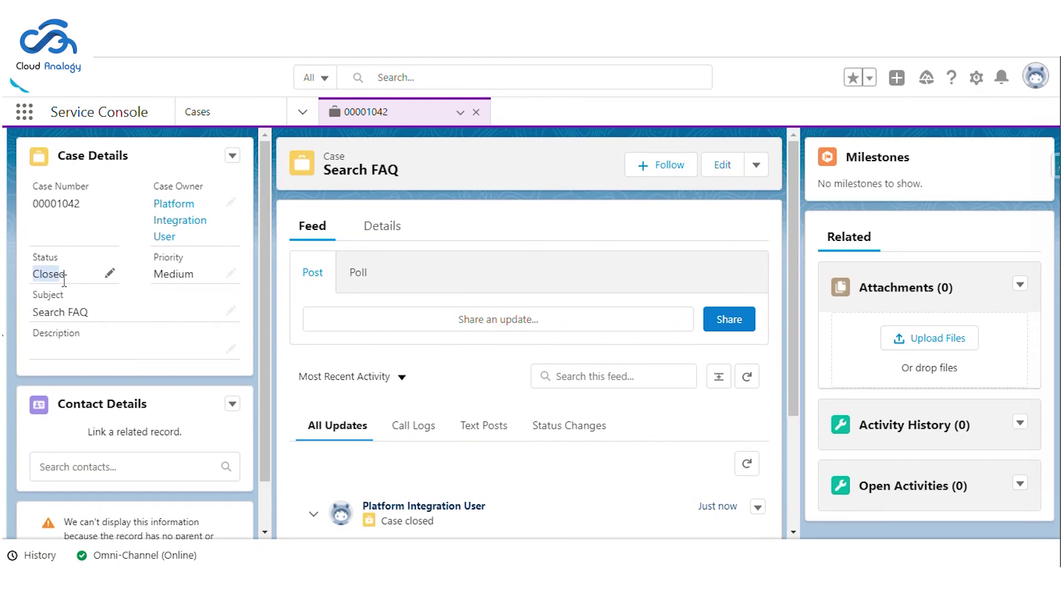